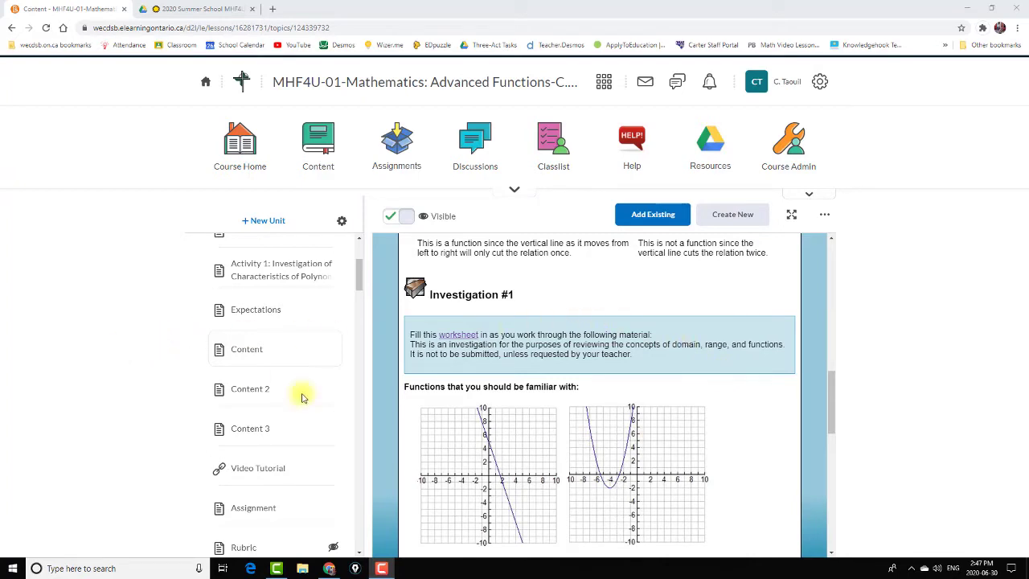
# - Scroll the MHF4U Content topic until the Investigation #1 worksheet link is in view
pyautogui.scroll(1, 441, 339)
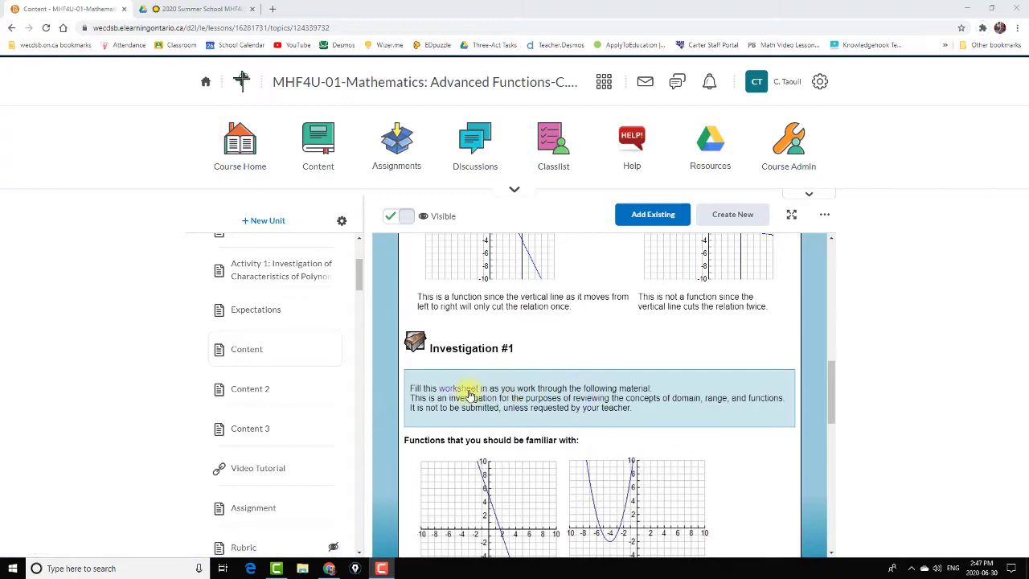
# - Download U1A1inv1.rtf from the Investigation #1 'worksheet' link
pyautogui.click(461, 394)
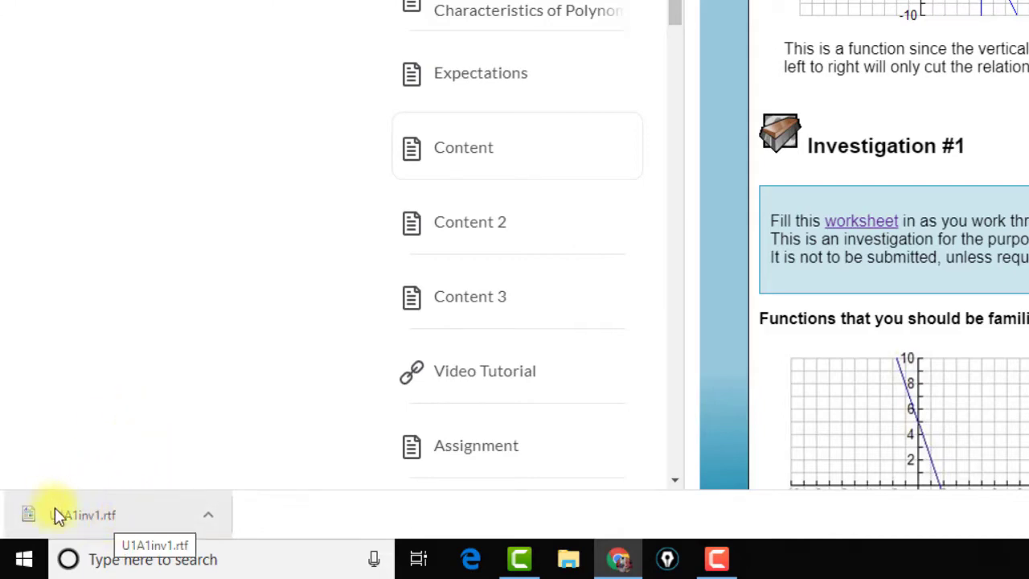
# - Open U1A1inv1.rtf from the download bar in WordPad and scroll through its garbled text
pyautogui.click(96, 518)
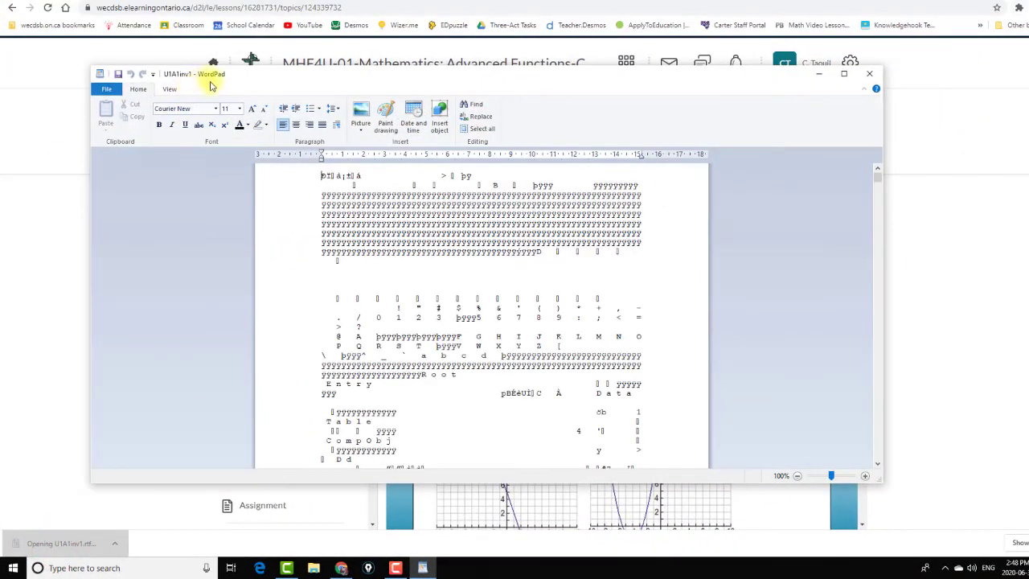
pyautogui.scroll(-12, 527, 287)
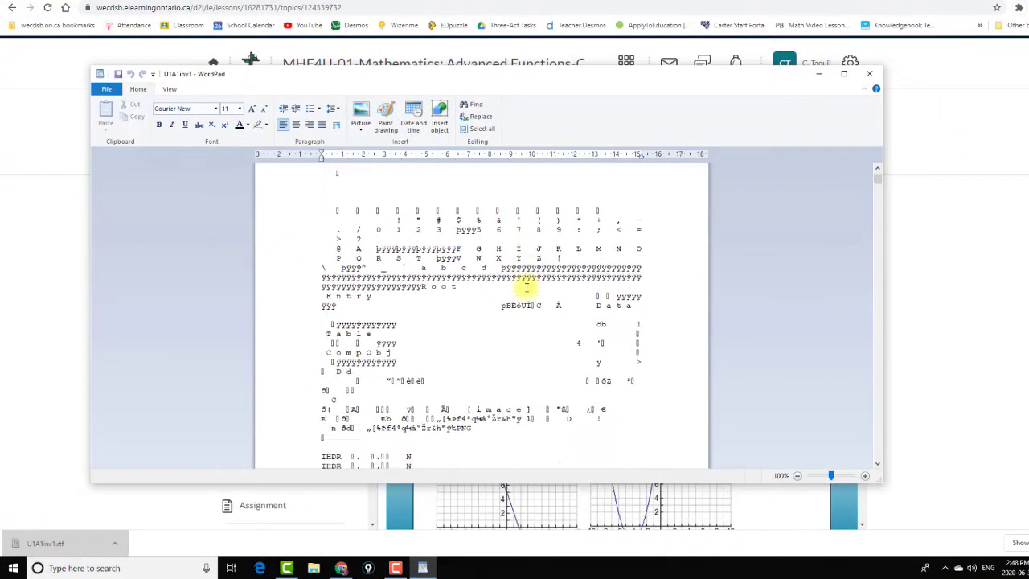
pyautogui.scroll(-12, 526, 287)
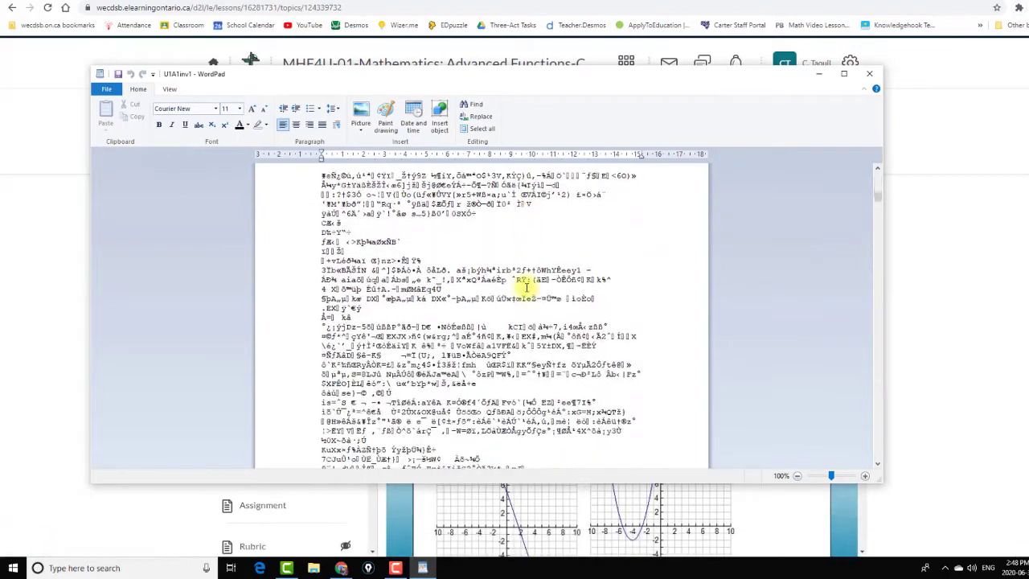
pyautogui.scroll(-10, 526, 287)
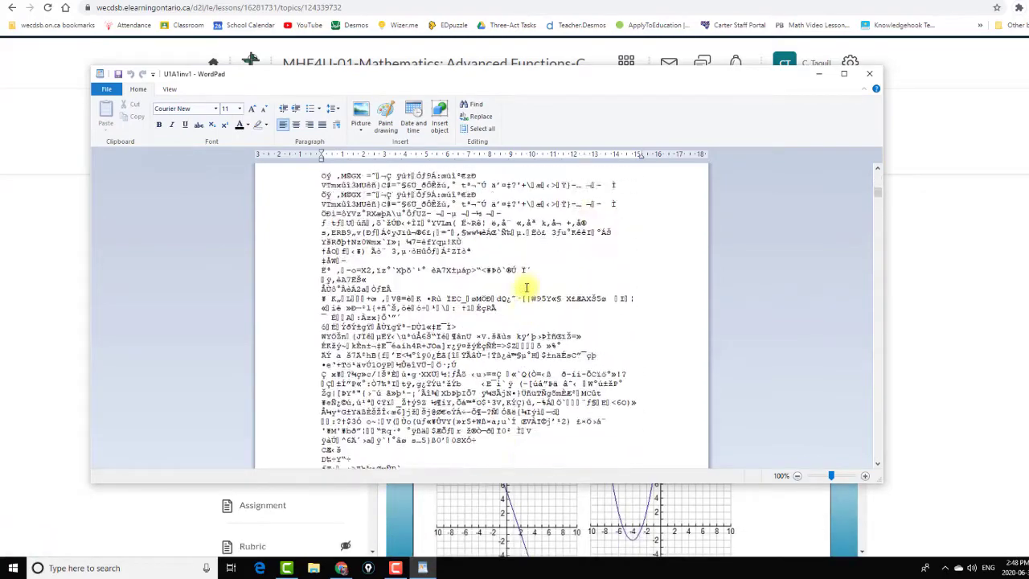
# - Close WordPad and upload U1A1inv1.rtf from Downloads into the 2020 Summer School MHF4U folder
pyautogui.click(868, 75)
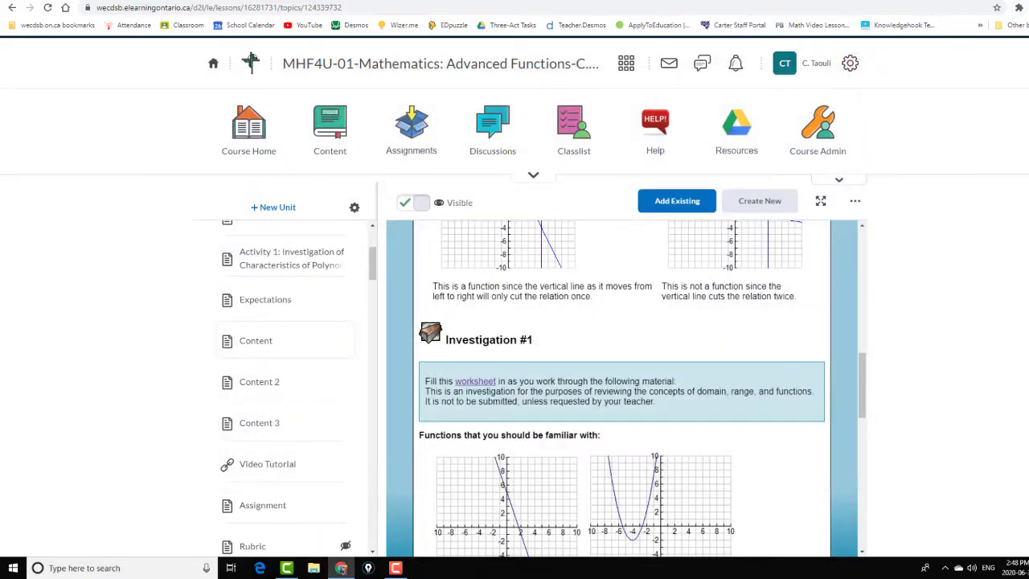
pyautogui.hotkey('ctrl', 'Tab')
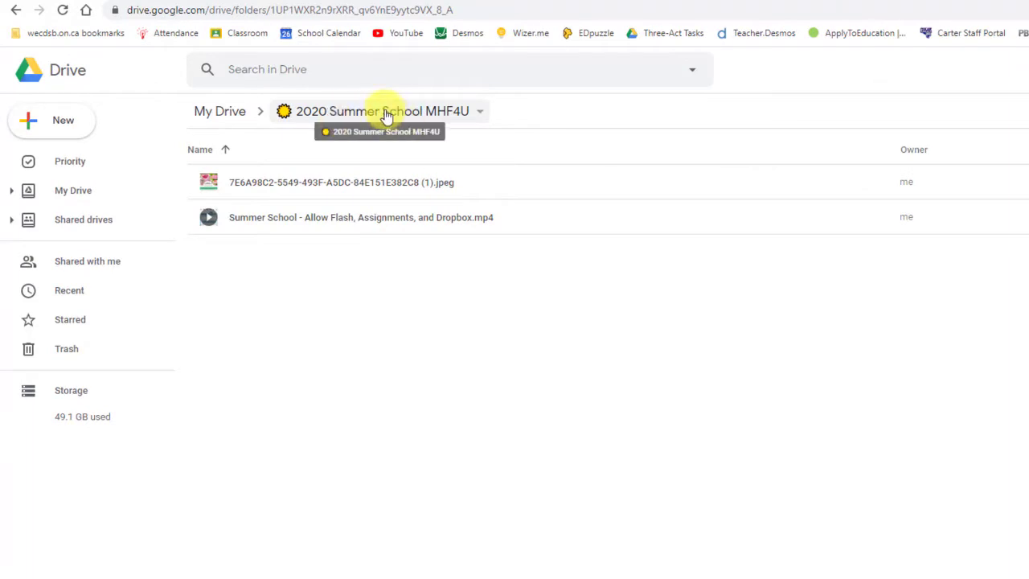
pyautogui.click(34, 127)
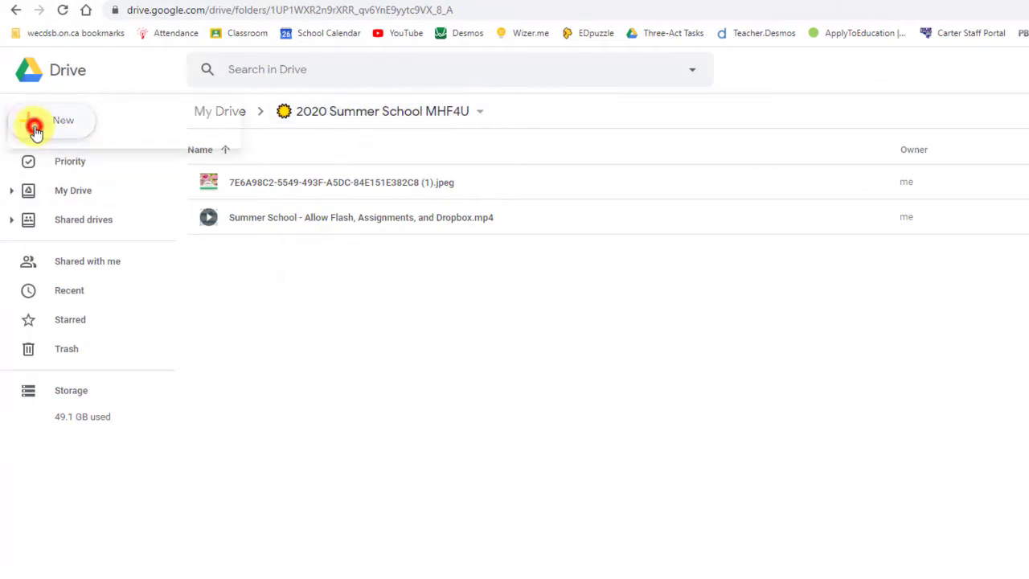
pyautogui.click(69, 160)
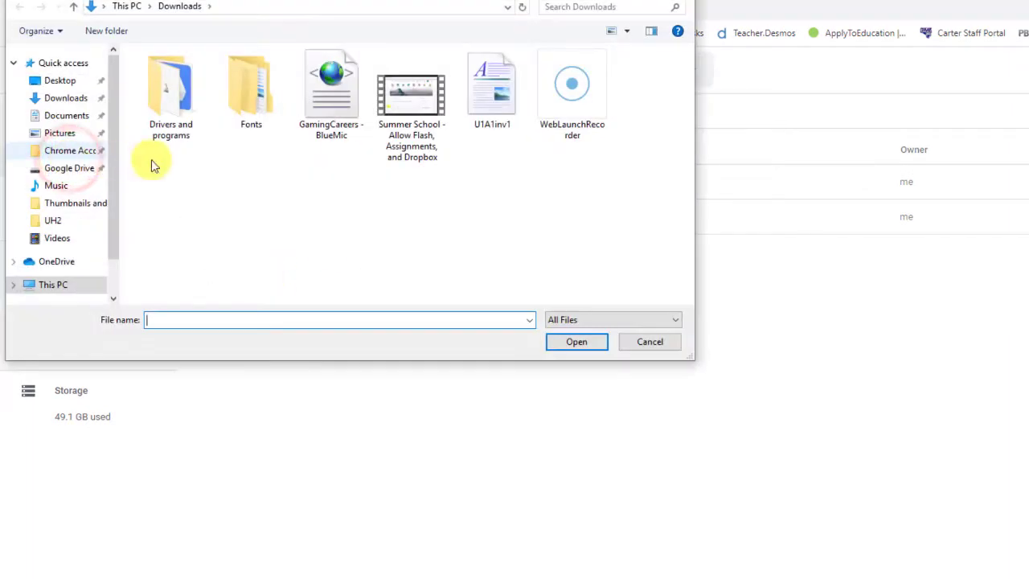
pyautogui.click(494, 98)
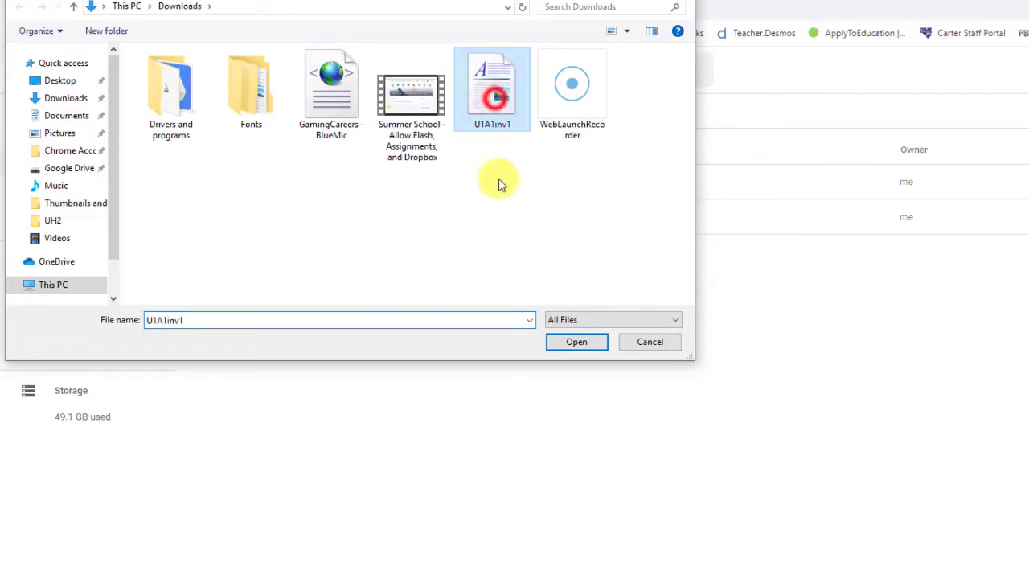
pyautogui.click(573, 342)
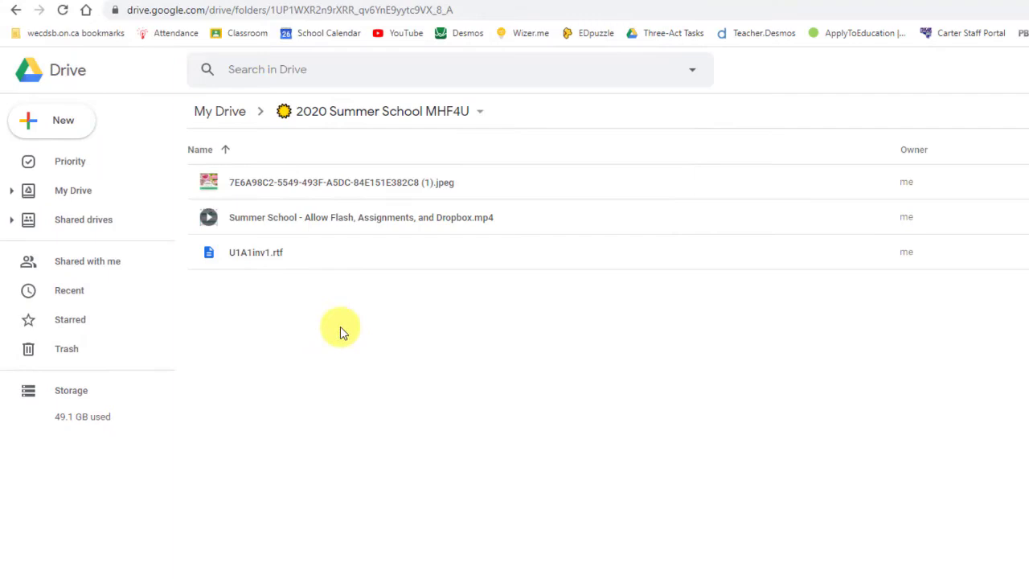
# - Preview U1A1inv1.rtf in Drive, check which apps can open it, then close the preview
pyautogui.doubleClick(264, 254)
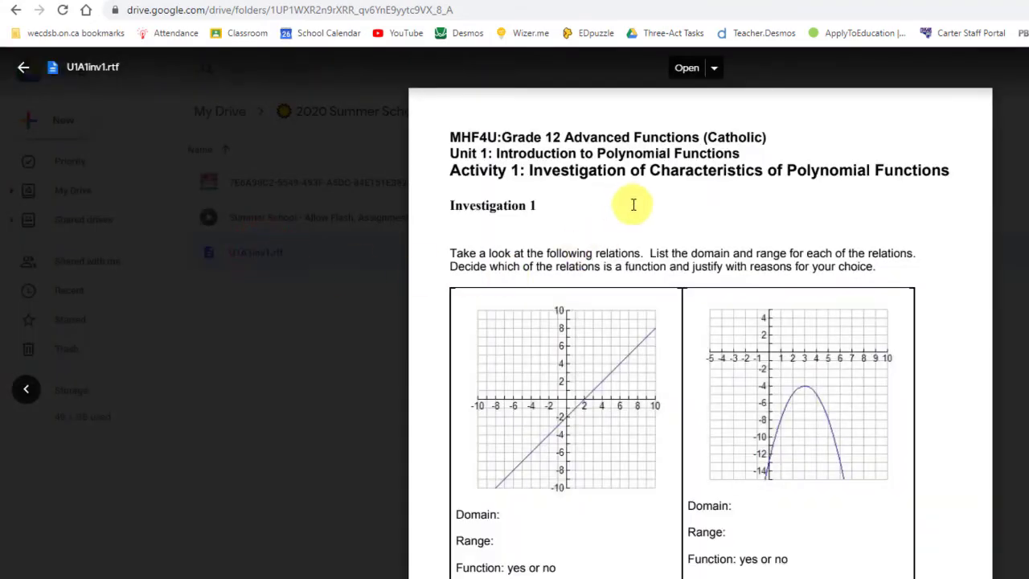
pyautogui.scroll(-8, 578, 508)
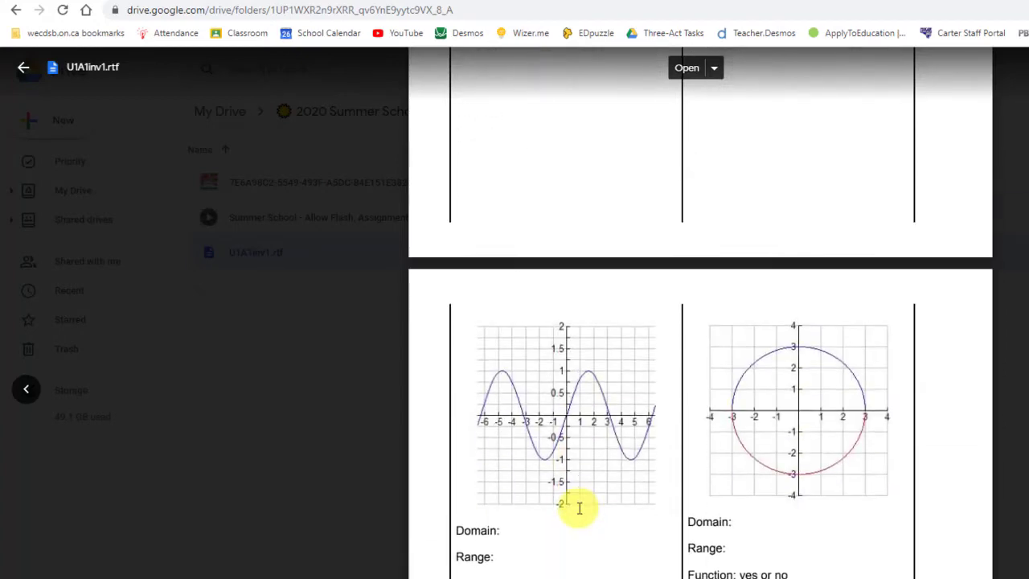
pyautogui.scroll(-10, 578, 508)
pyautogui.scroll(3, 587, 502)
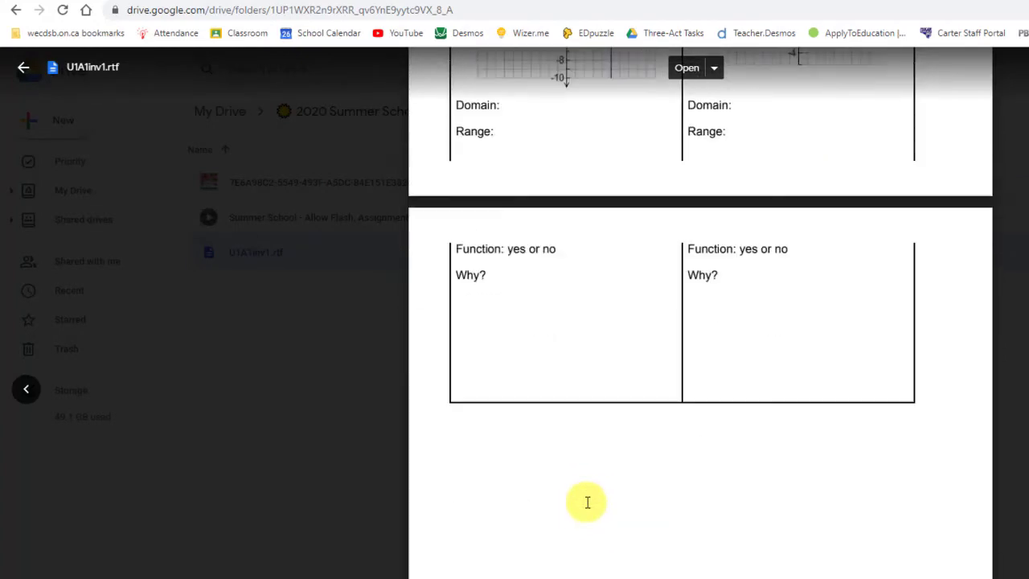
pyautogui.scroll(15, 587, 503)
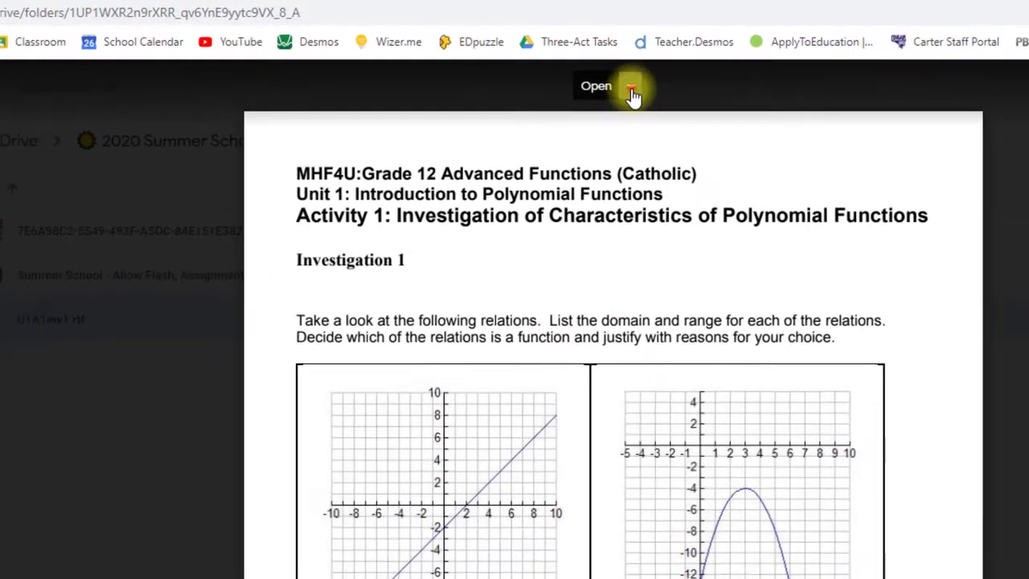
pyautogui.click(631, 88)
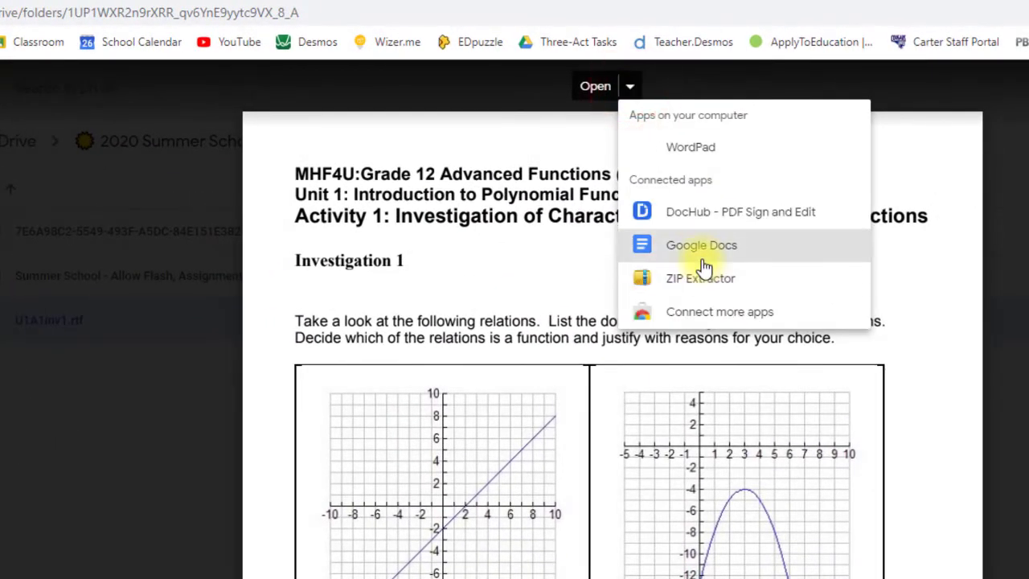
pyautogui.press('Escape')
pyautogui.press('Escape')
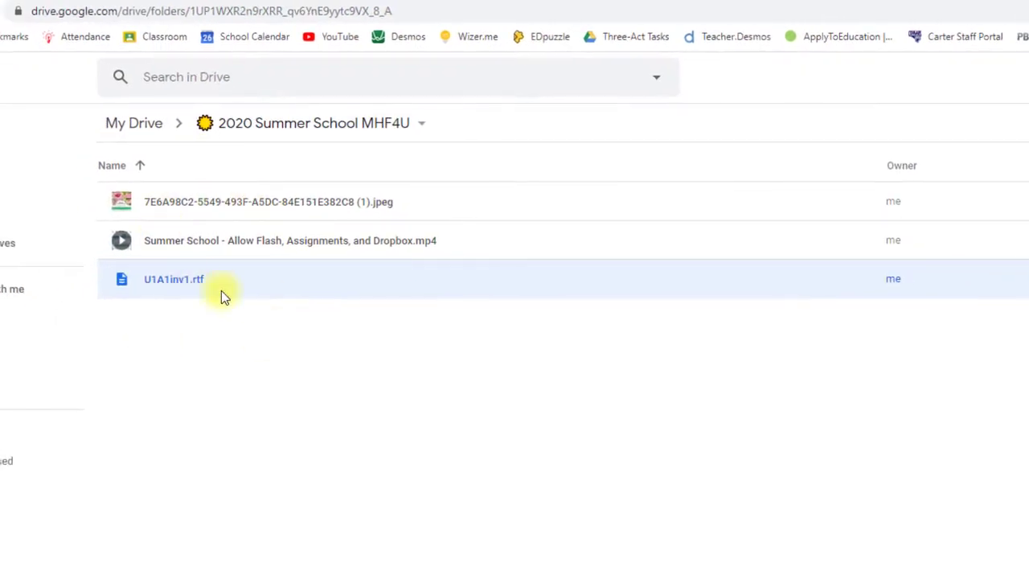
# - Open U1A1inv1.rtf with Google Docs from its right-click menu
pyautogui.rightClick(174, 282)
pyautogui.moveTo(325, 344)
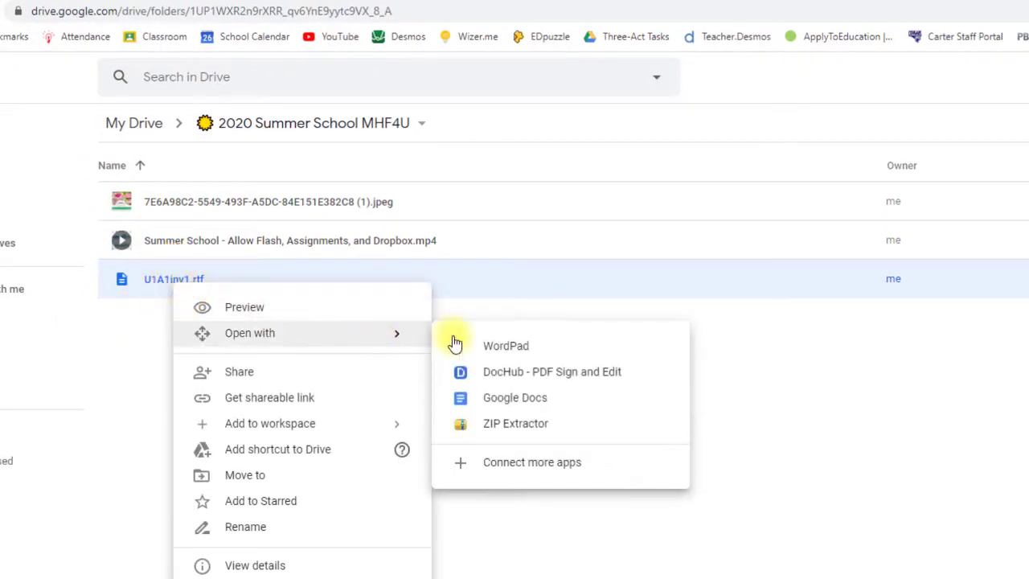
pyautogui.click(541, 398)
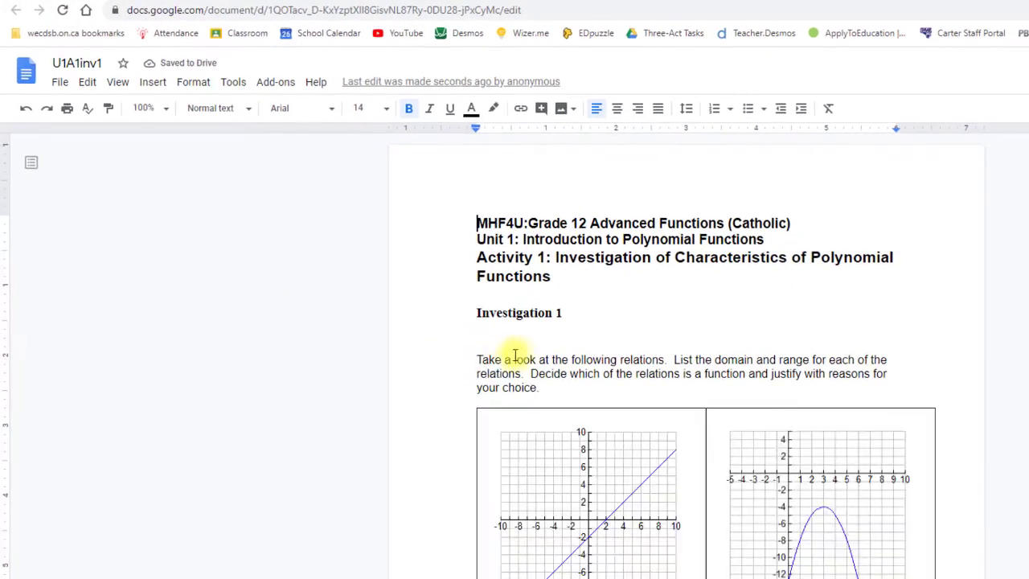
# - Confirm the new U1A1inv1 Doc's Domain, Range and Function fields are editable, then return to Drive
pyautogui.scroll(-4, 691, 316)
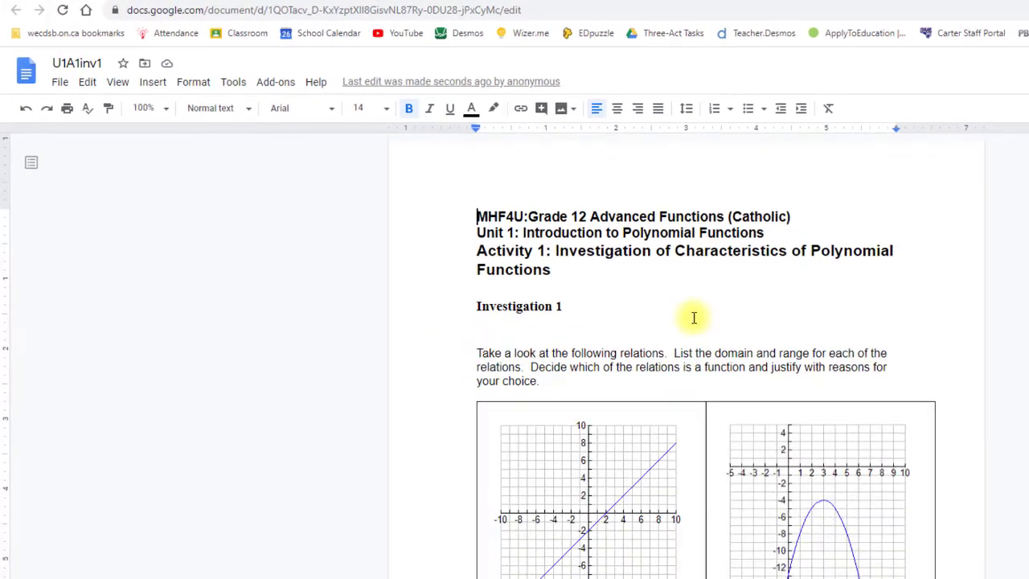
pyautogui.click(485, 347)
pyautogui.click(482, 372)
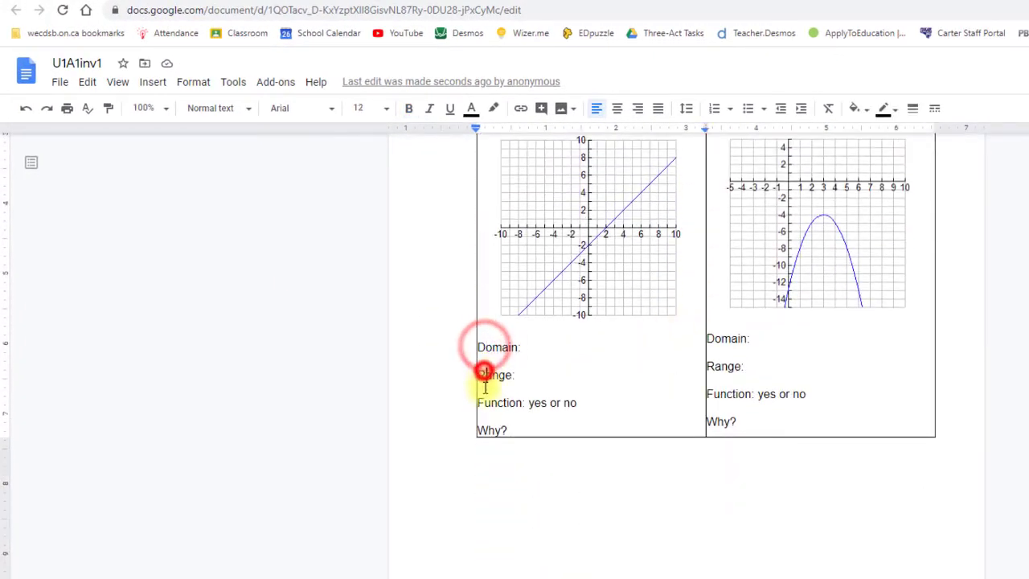
pyautogui.click(483, 399)
pyautogui.scroll(-5, 654, 393)
pyautogui.scroll(-9, 653, 393)
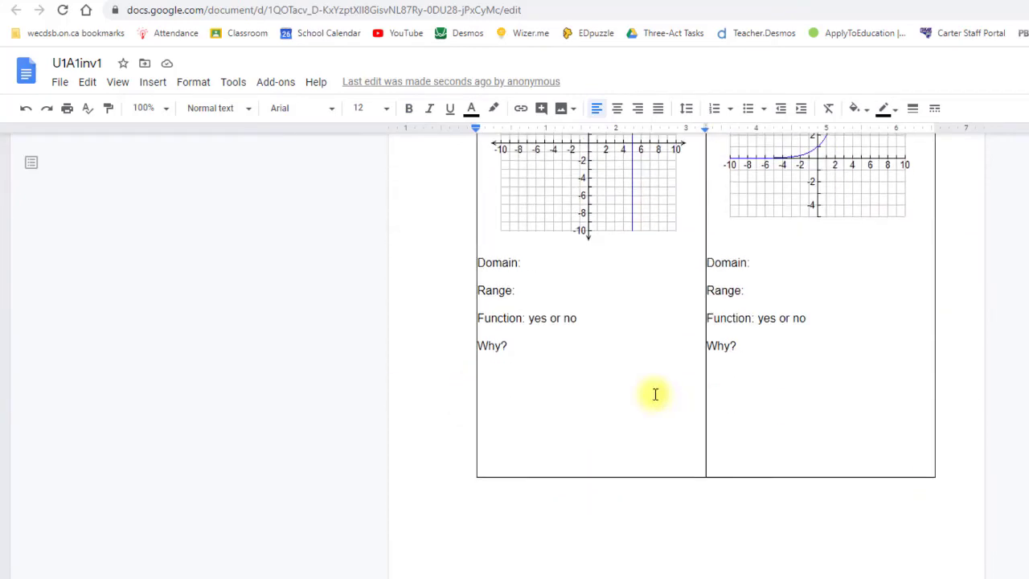
pyautogui.scroll(1, 655, 394)
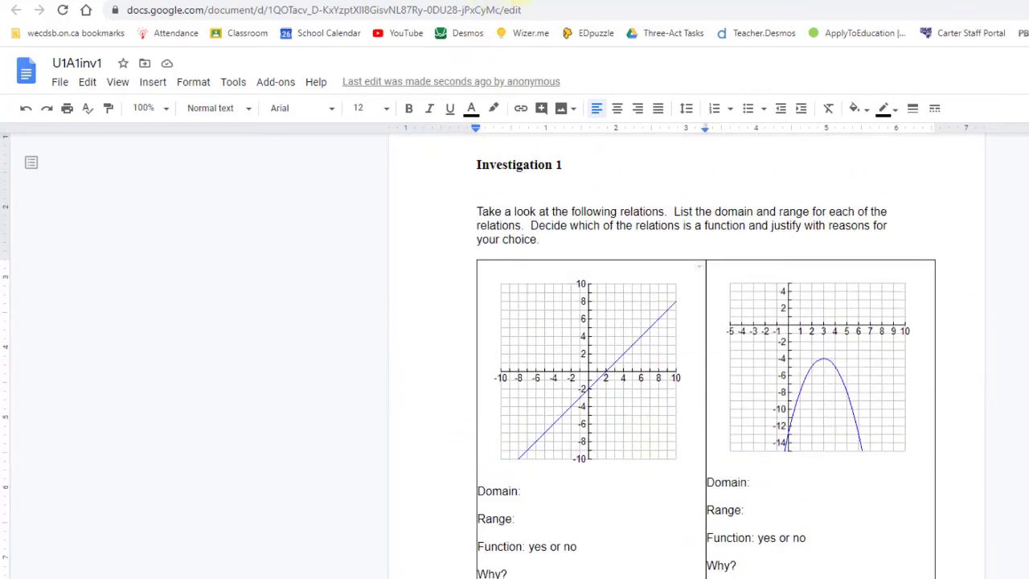
pyautogui.click(519, 3)
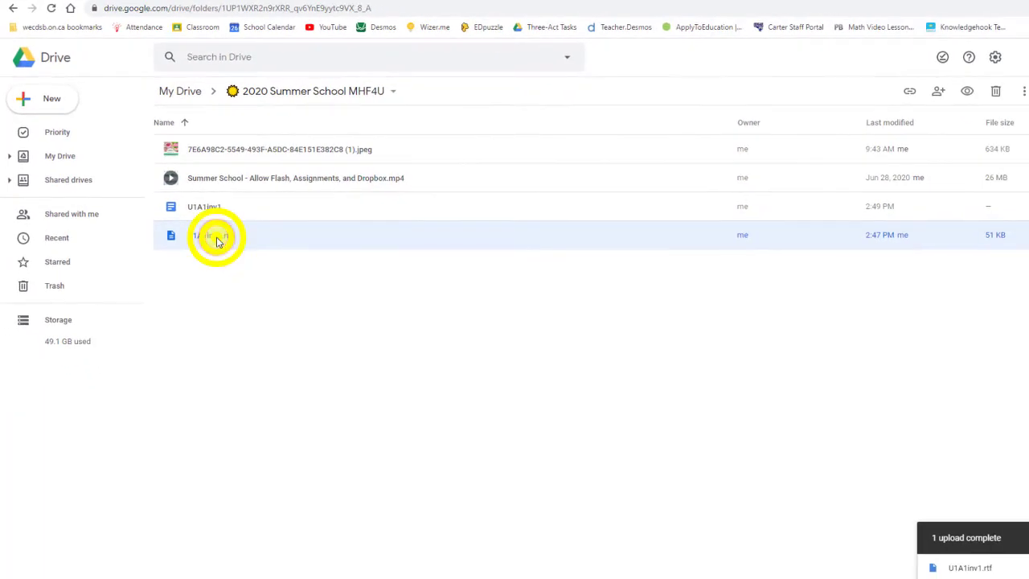
# - Remove the original U1A1inv1.rtf from the MHF4U folder, keeping the U1A1inv1 Google Doc
pyautogui.rightClick(215, 241)
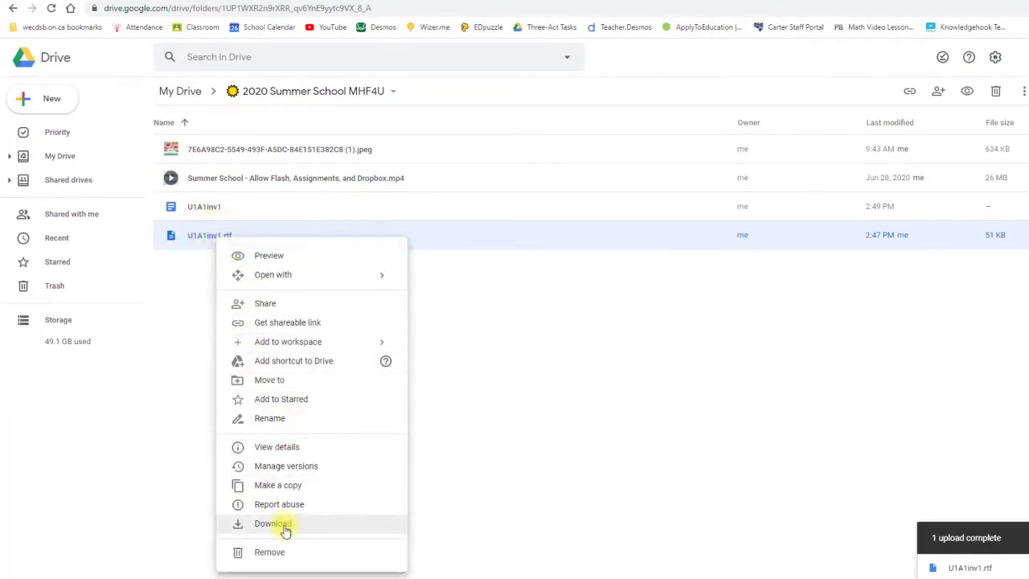
pyautogui.click(272, 551)
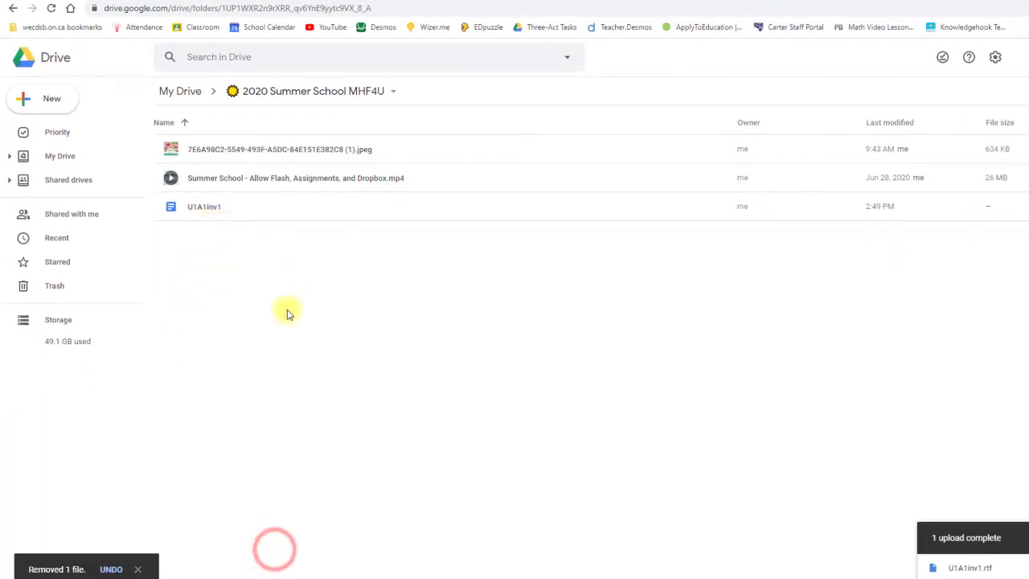
pyautogui.click(314, 336)
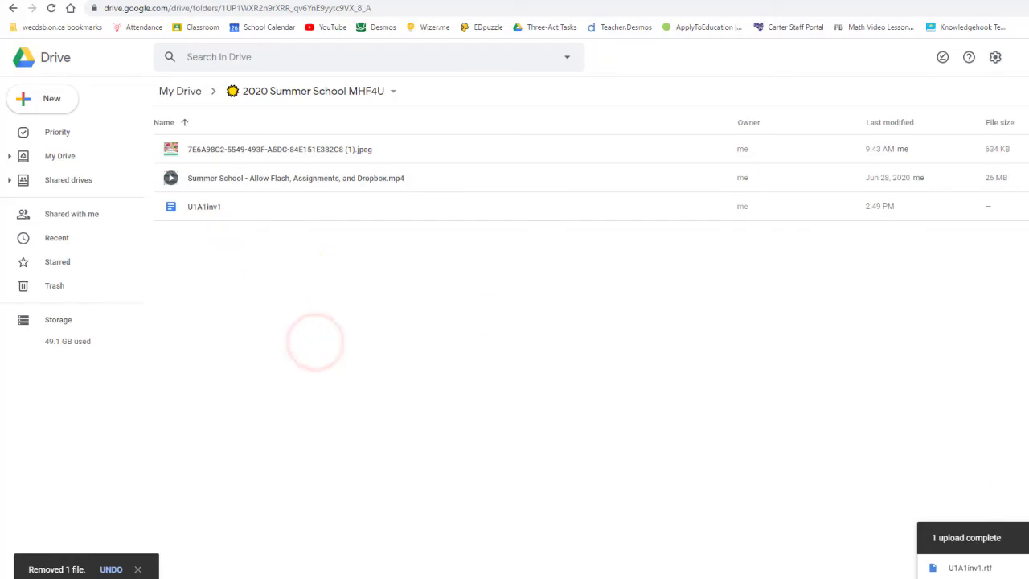